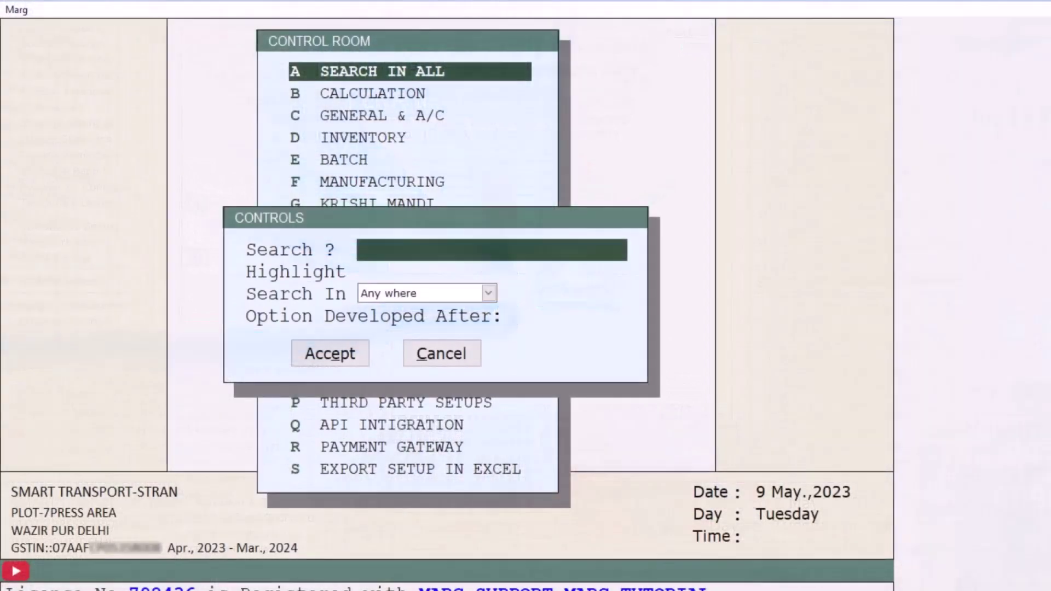
Search the Control Room for RCM, set 'Reverse Charge on Sales also' to Y, and save.
{"action": "type", "text": "RCM"}
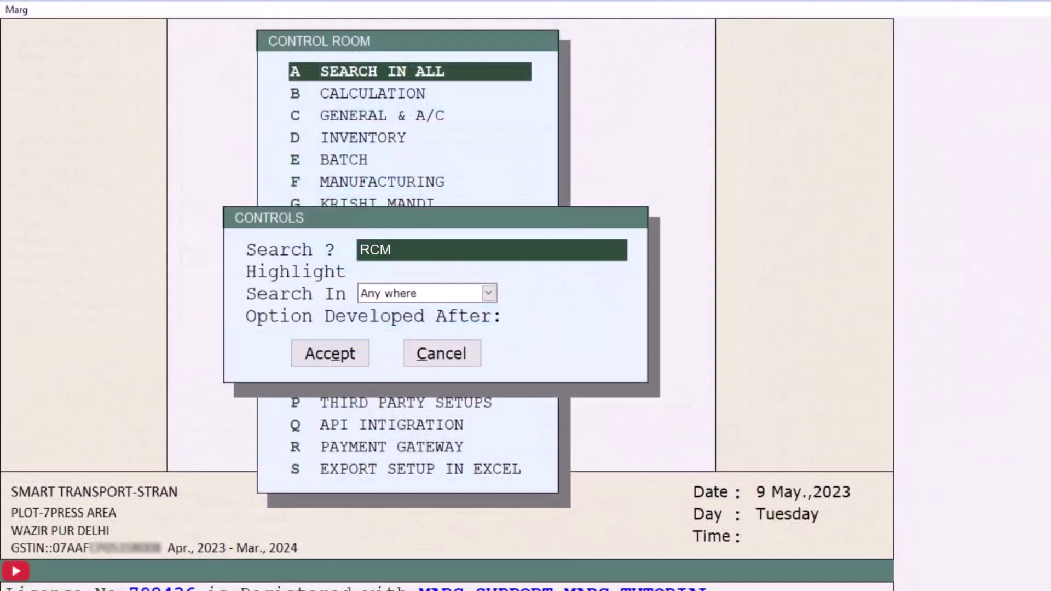
{"action": "key", "text": "Return"}
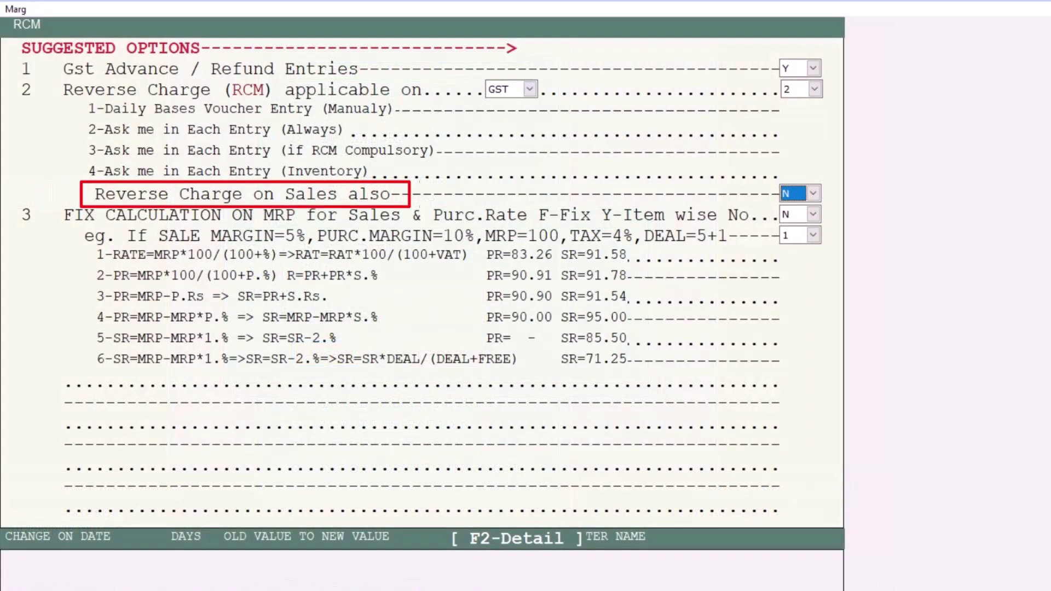
{"action": "key", "text": "alt+Down"}
{"action": "key", "text": "Down"}
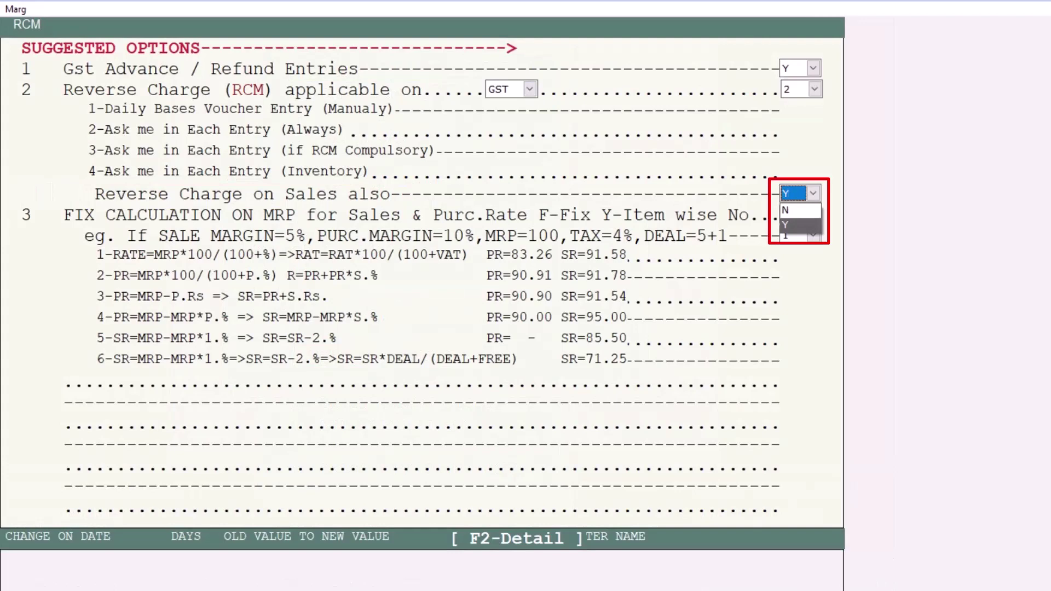
{"action": "key", "text": "Escape"}
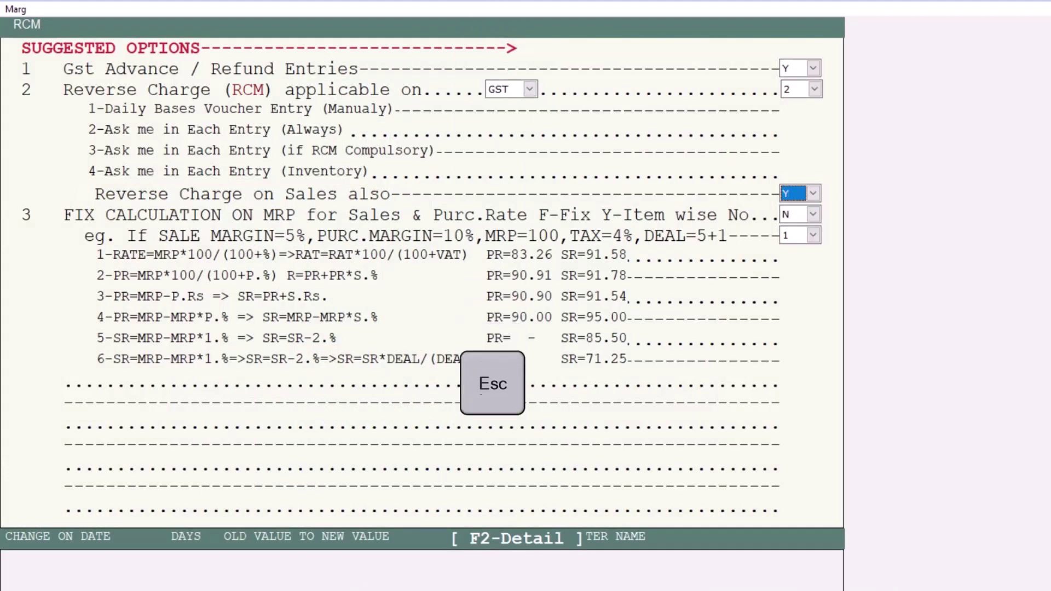
{"action": "key", "text": "Escape"}
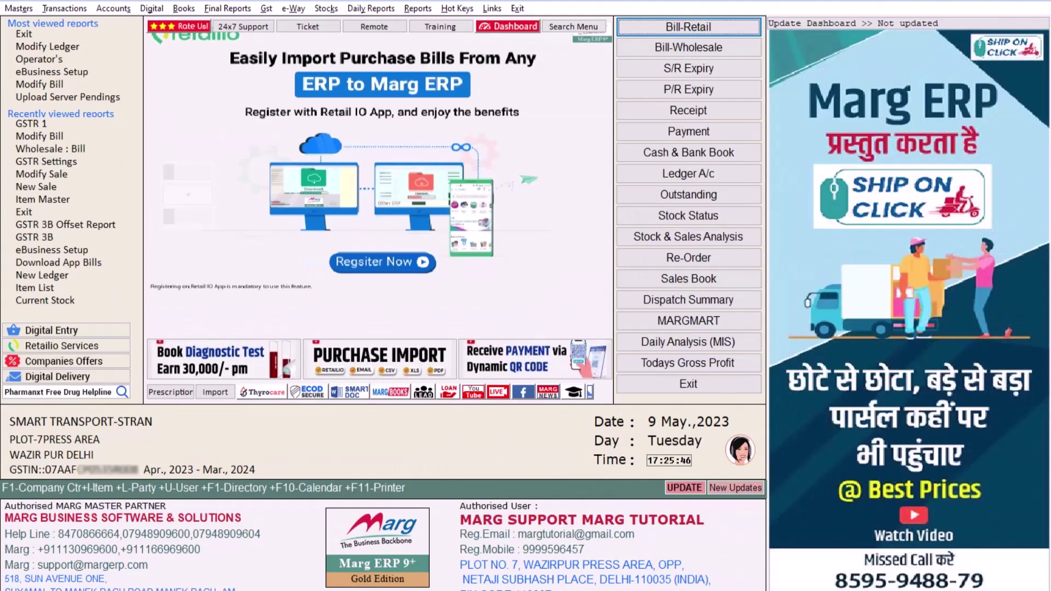
Start a new sale type from Ledger Master and set it to Local.
{"action": "key", "text": "alt+m"}
{"action": "key", "text": "Right"}
{"action": "key", "text": "Down"}
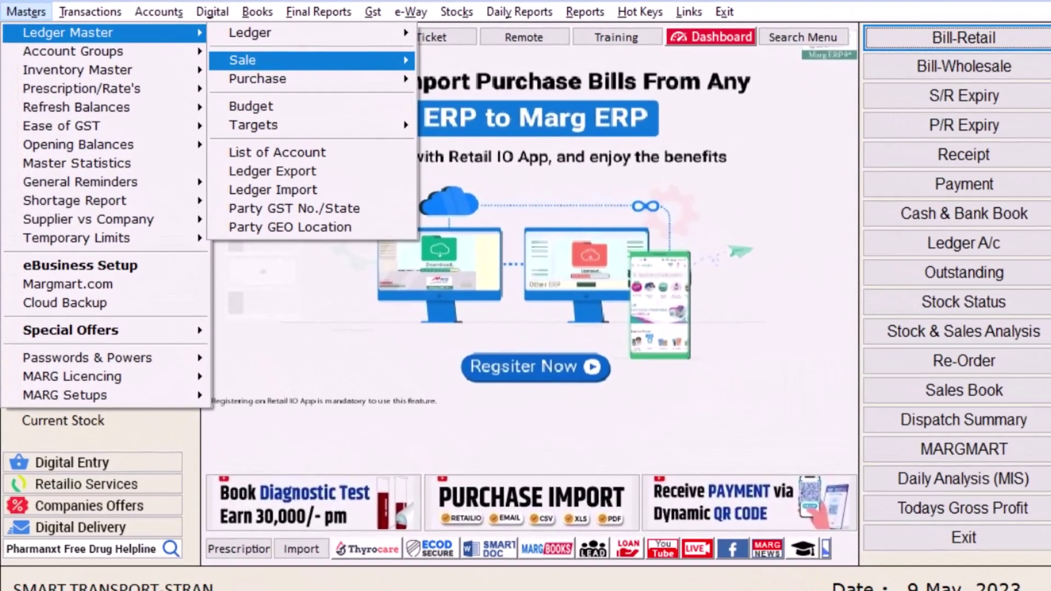
{"action": "key", "text": "Right"}
{"action": "key", "text": "Return"}
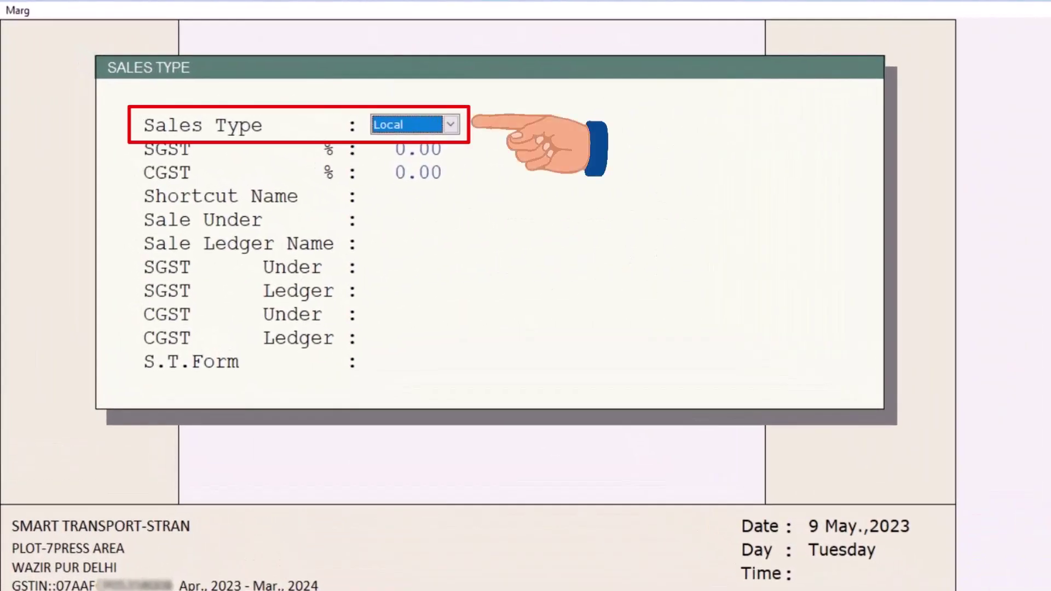
{"action": "key", "text": "alt+Down"}
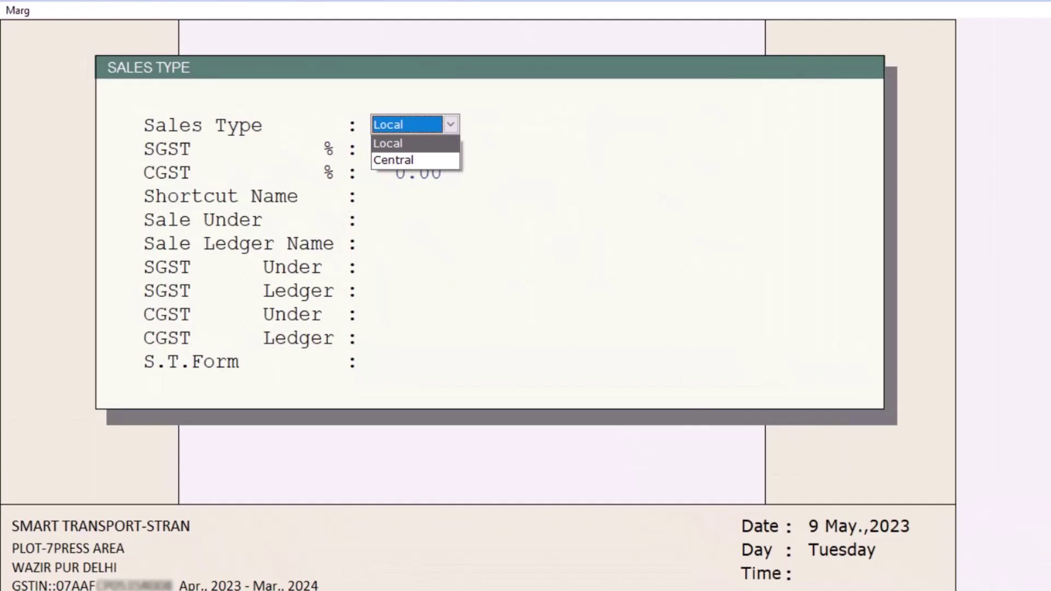
{"action": "key", "text": "Return"}
Enter 2.5% SGST and CGST, prefix the shortcut with RCM, and choose the SALES LOCAL group.
{"action": "key", "text": "Return"}
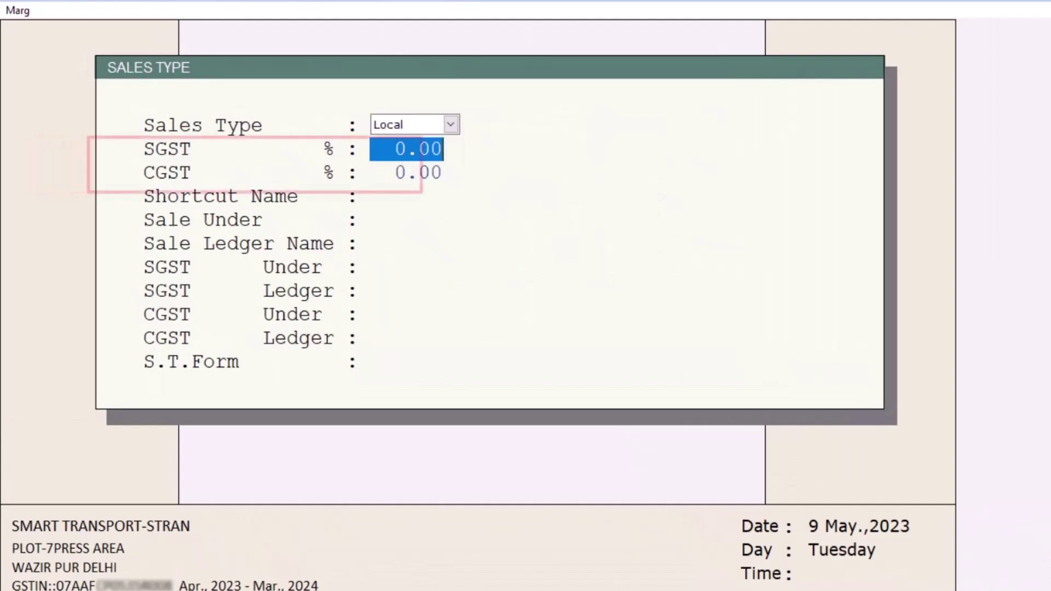
{"action": "type", "text": "2.5"}
{"action": "key", "text": "Return"}
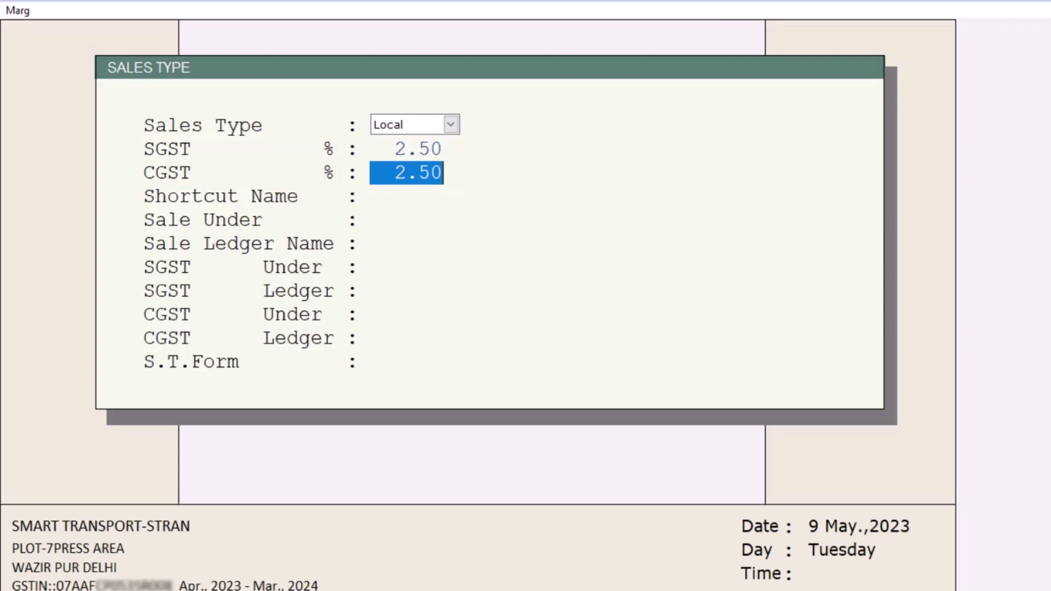
{"action": "key", "text": "Return"}
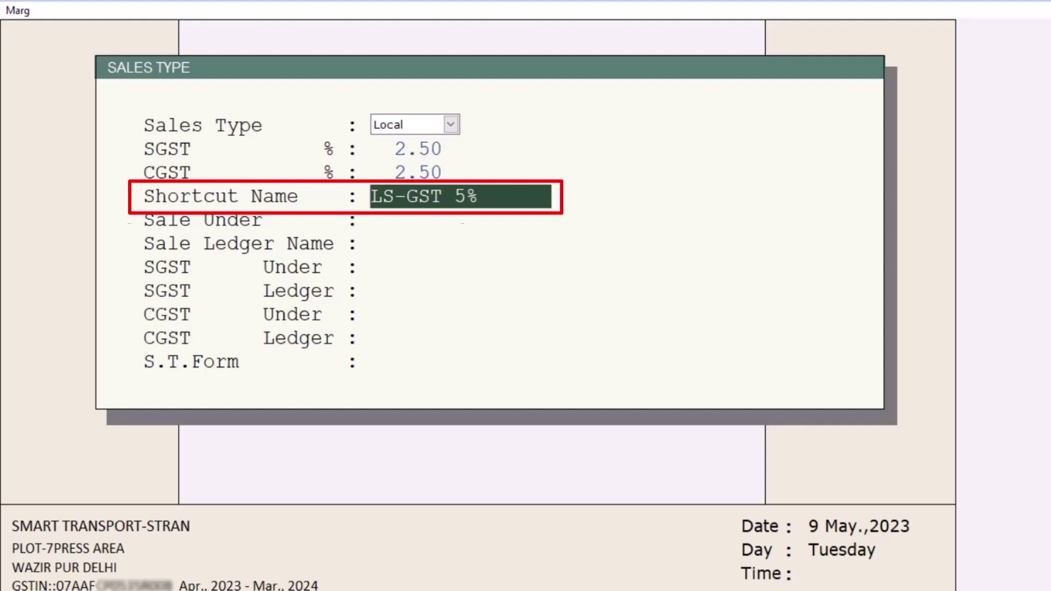
{"action": "type", "text": "RCM"}
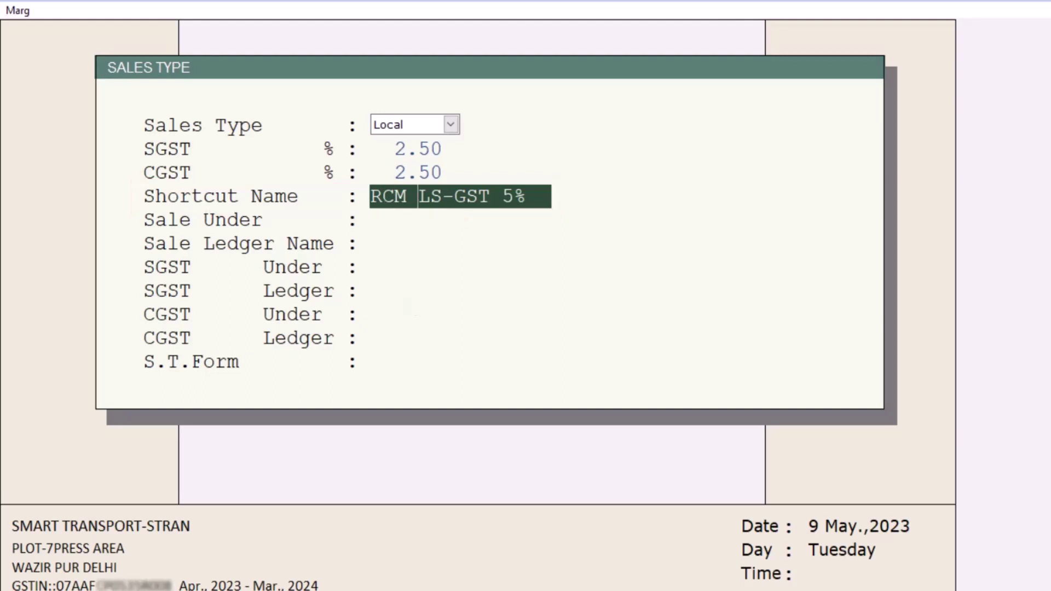
{"action": "key", "text": "Return"}
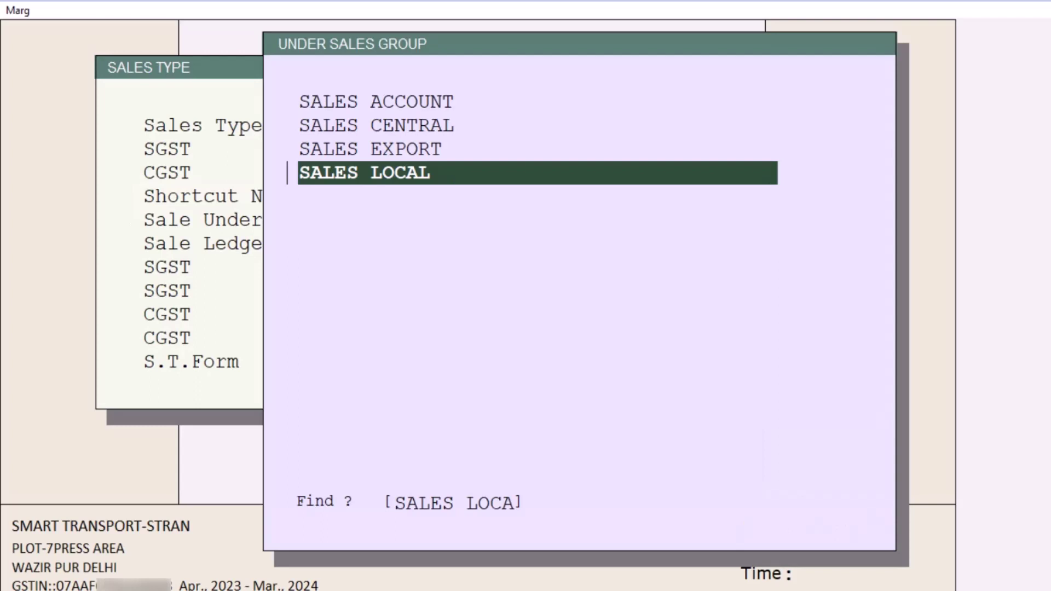
{"action": "key", "text": "Return"}
{"action": "key", "text": "Return"}
{"action": "key", "text": "Return"}
{"action": "key", "text": "Return"}
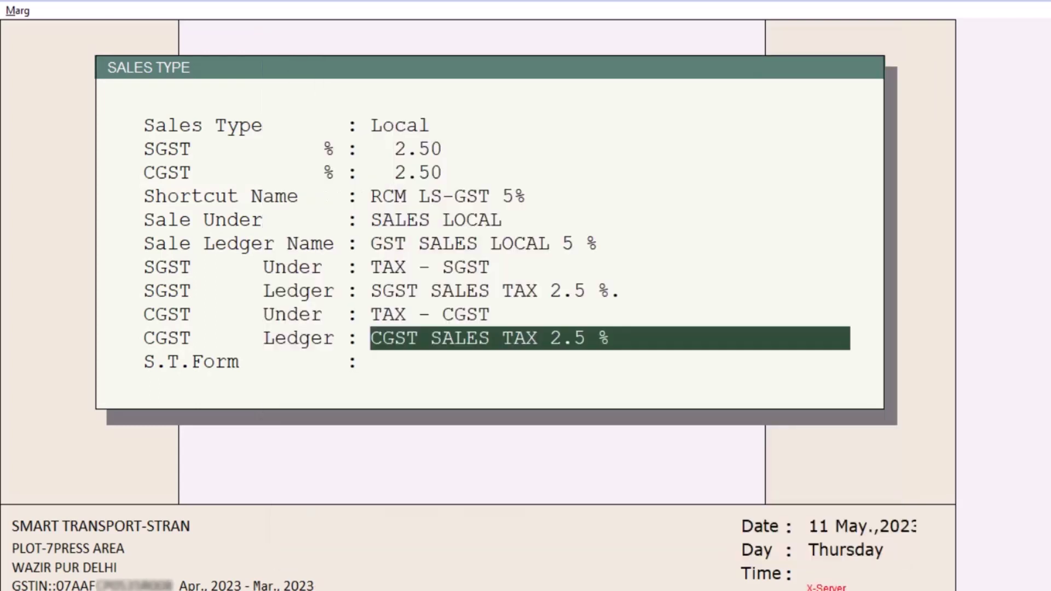
{"action": "key", "text": "Return"}
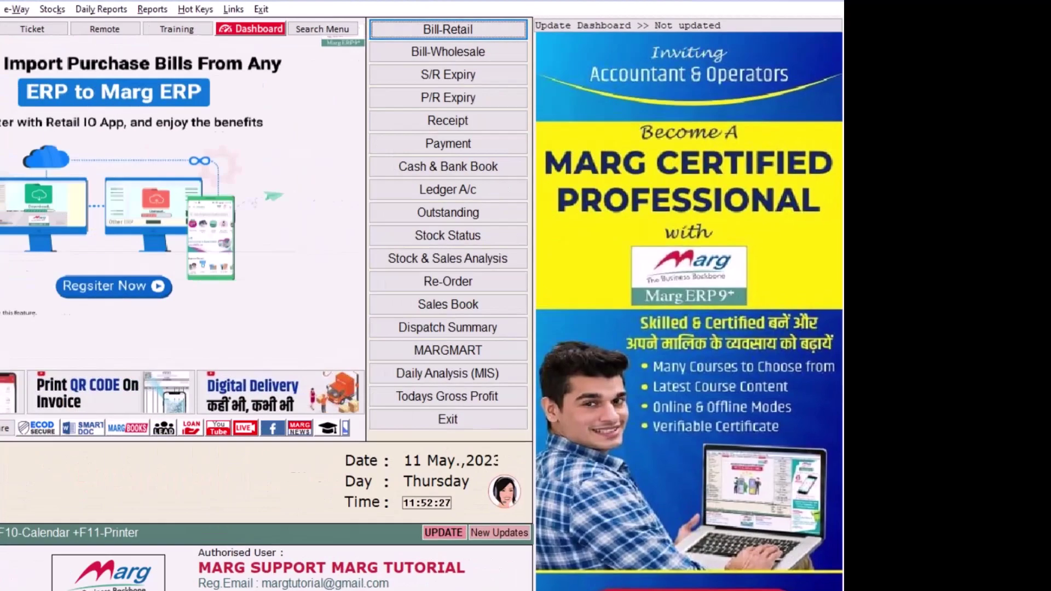
Save the RCM sale type, start a sale bill, and change B.S. PHARMACEUTICAL's GST Heading to Ask Local.
{"action": "key", "text": "alt+t"}
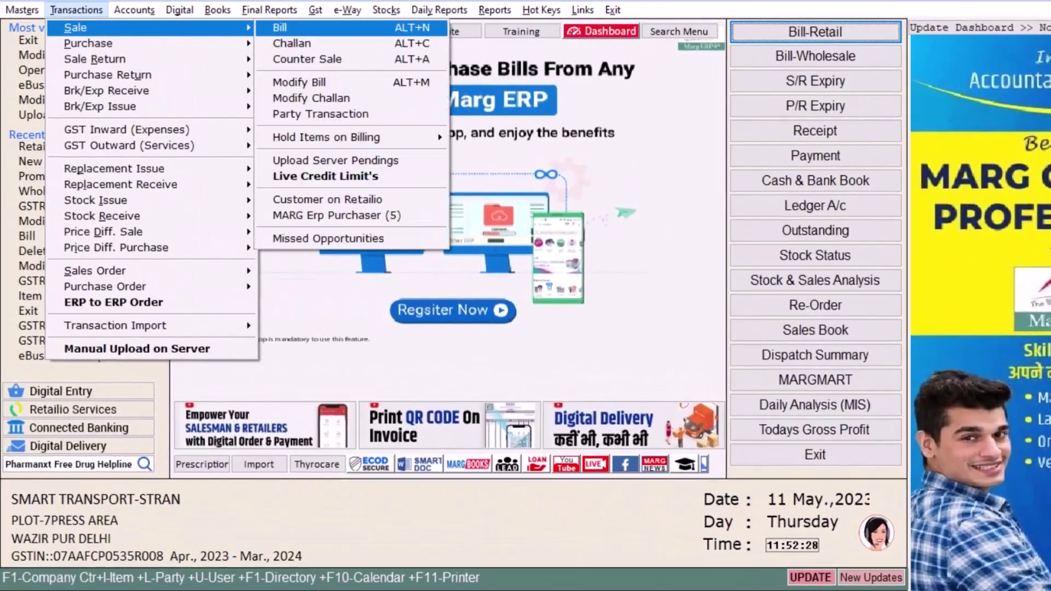
{"action": "key", "text": "Return"}
{"action": "key", "text": "Return"}
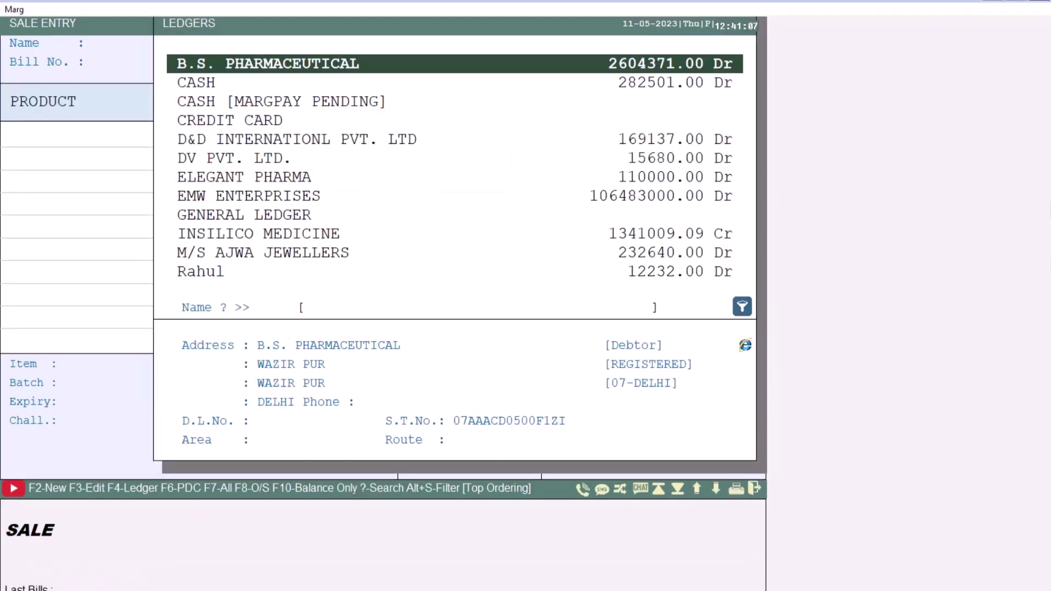
{"action": "key", "text": "F3"}
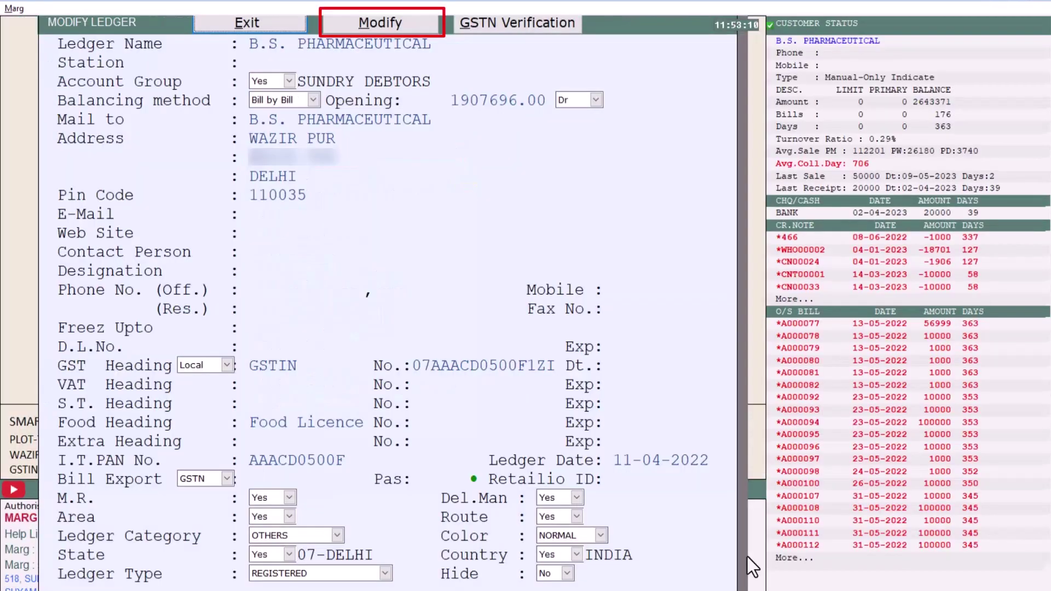
{"action": "key", "text": "Return"}
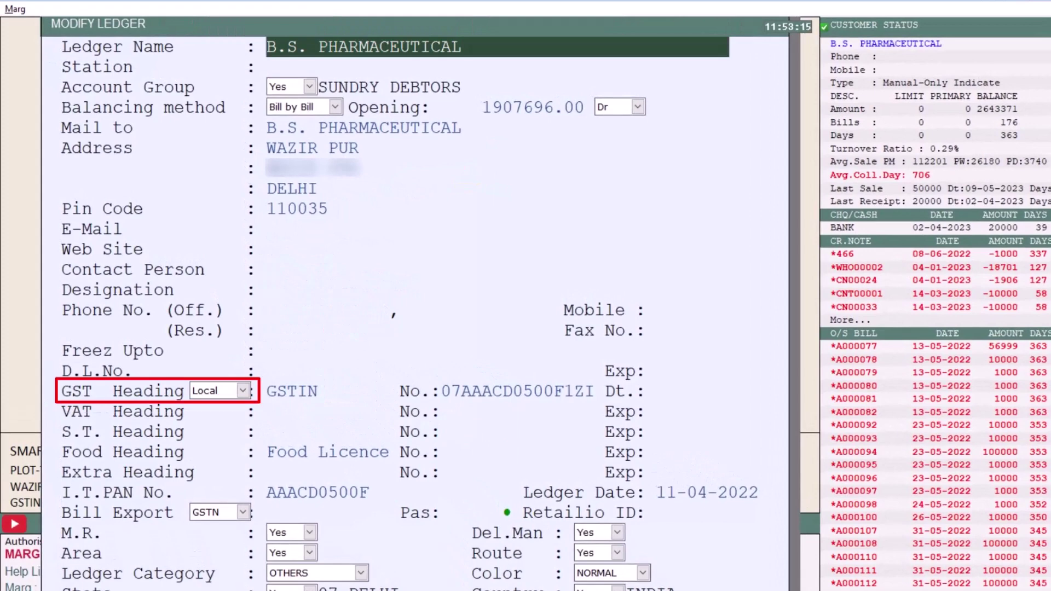
{"action": "left_click", "coordinate": [244, 393]}
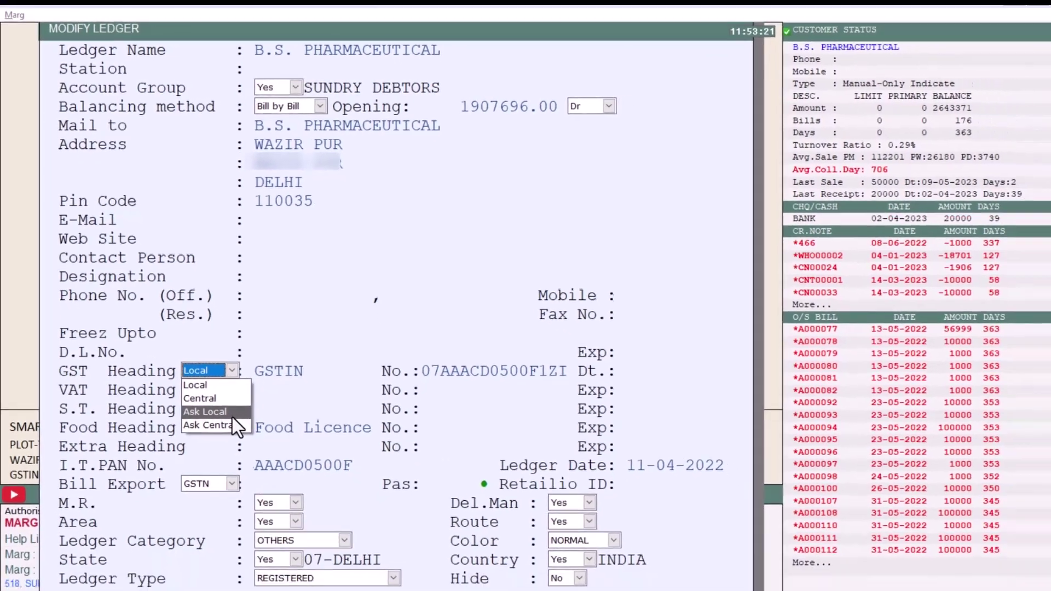
{"action": "left_click", "coordinate": [245, 445]}
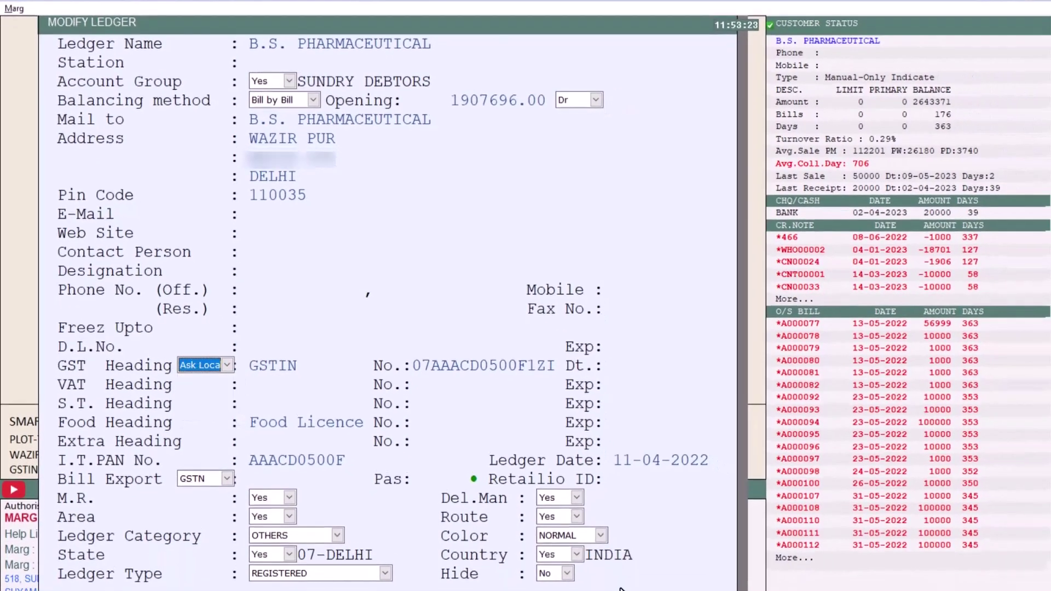
{"action": "key", "text": "Page_Down"}
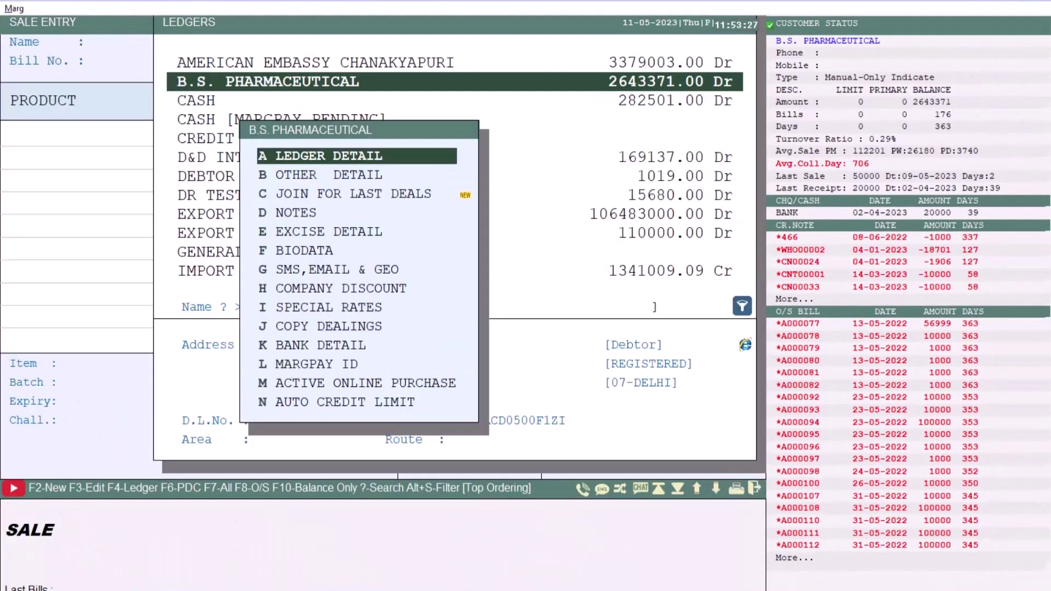
Enter an RCM SALE 5% bill to B.S. PHARMACEUTICAL: 250 Itone Eye Drops, 10 ml at 100, totalling 25000.00.
{"action": "key", "text": "Escape"}
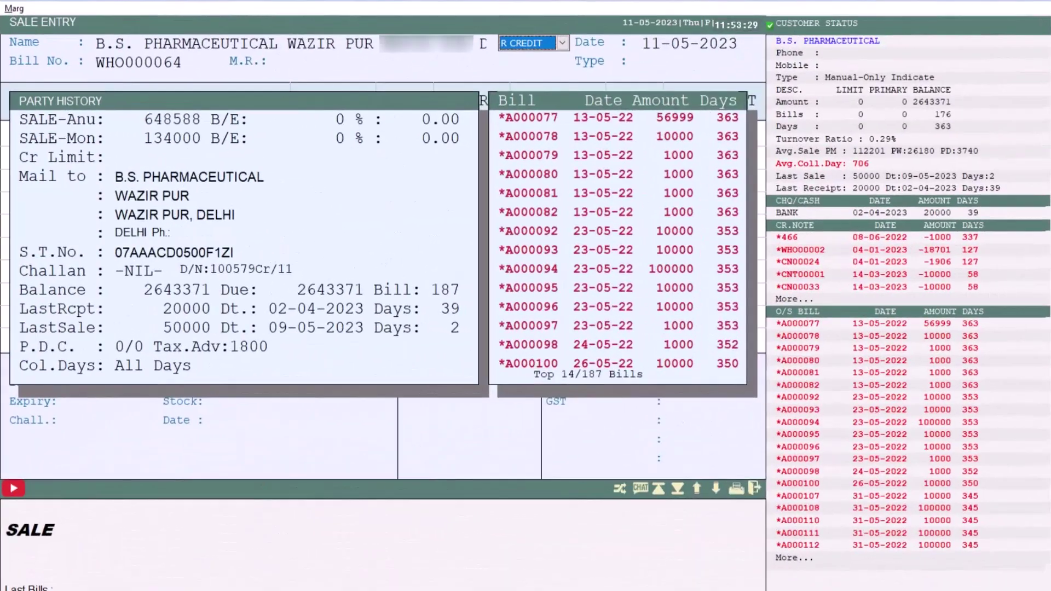
{"action": "key", "text": "Return"}
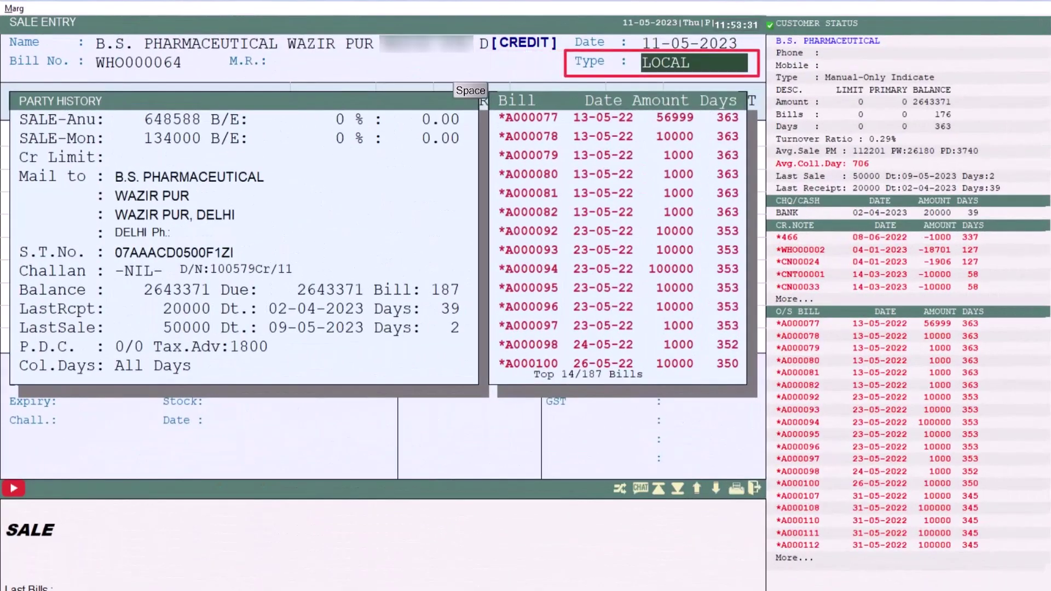
{"action": "key", "text": "space"}
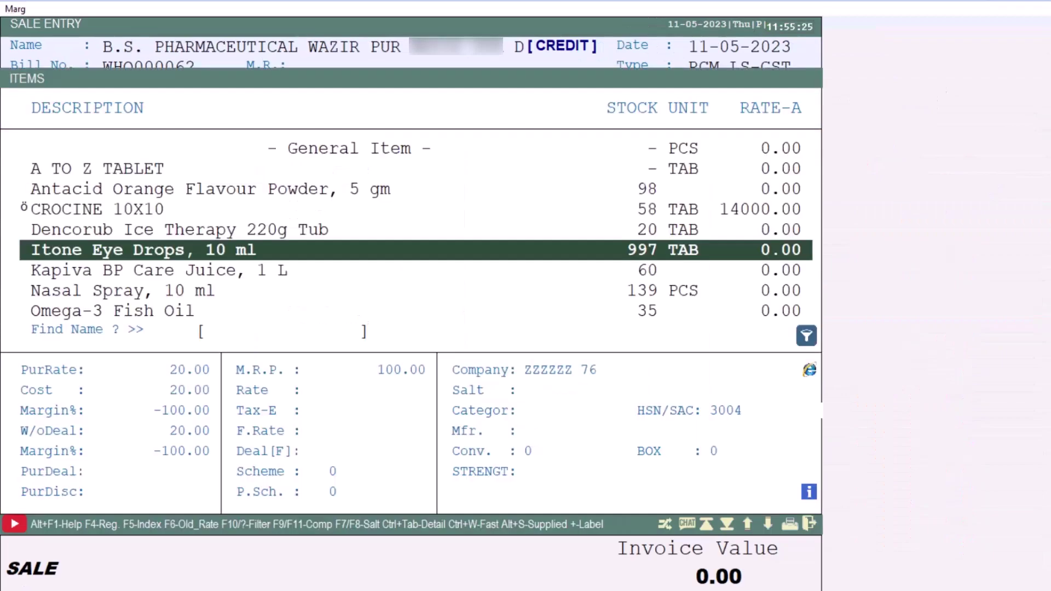
{"action": "key", "text": "Return"}
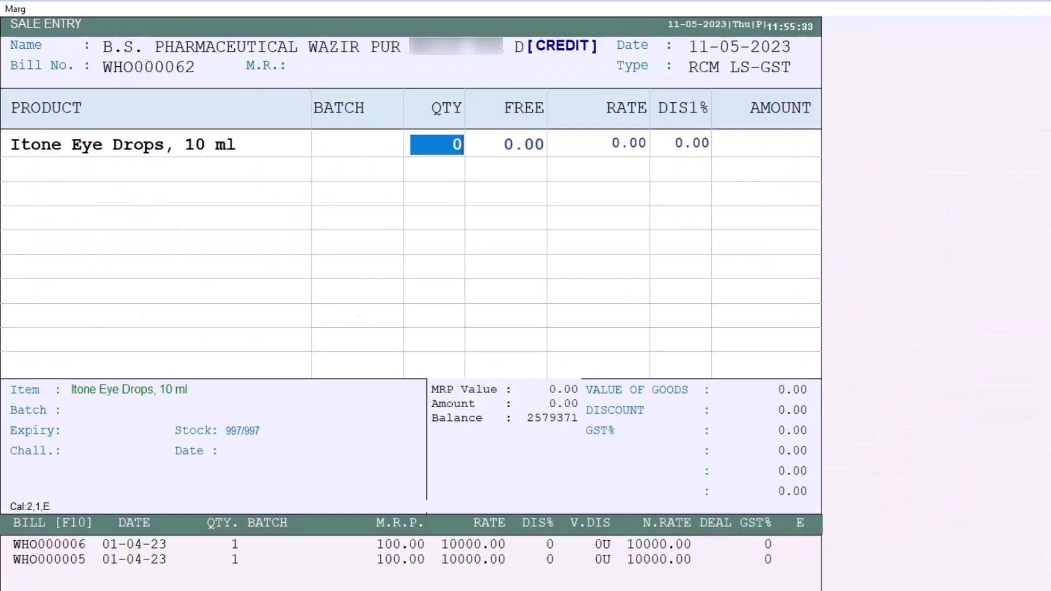
{"action": "type", "text": "250"}
{"action": "key", "text": "Return"}
{"action": "type", "text": "100"}
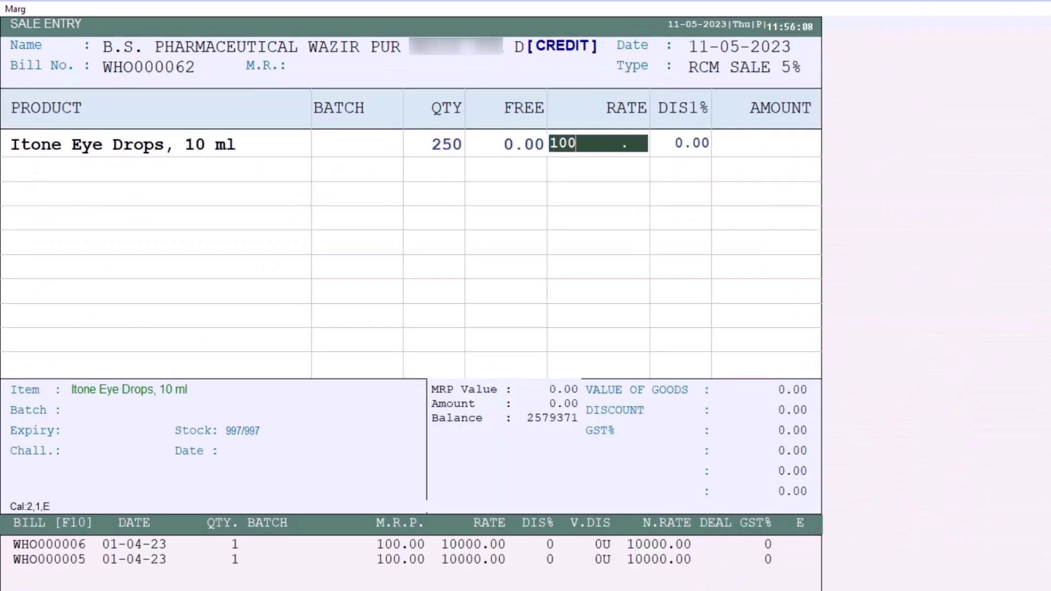
{"action": "key", "text": "Return"}
{"action": "key", "text": "Escape"}
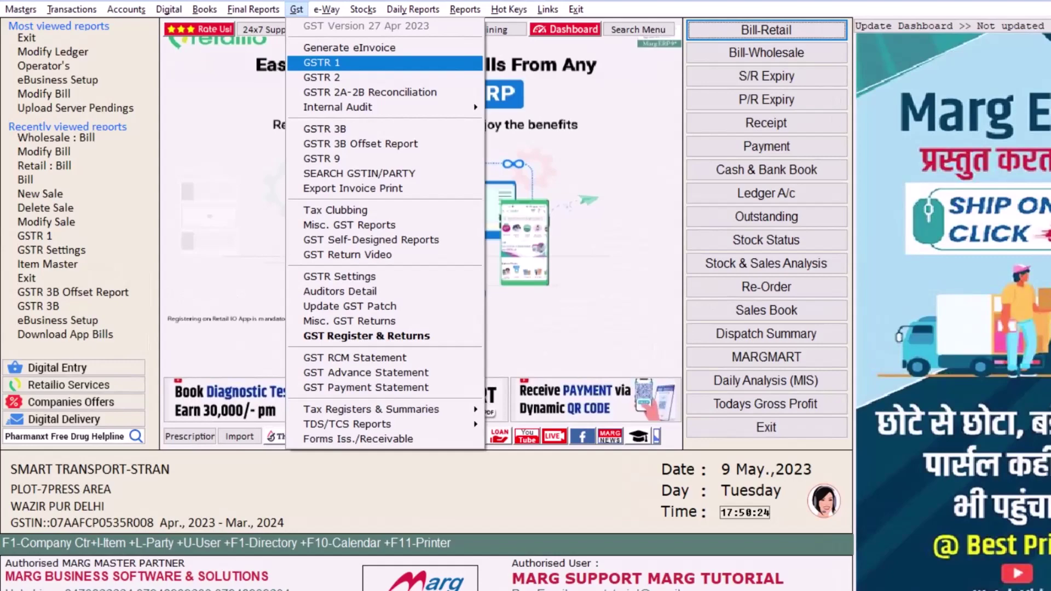
Show GSTR 1 for 01/05/2023 to 31/05/2023 and review the B2B invoice list.
{"action": "key", "text": "Return"}
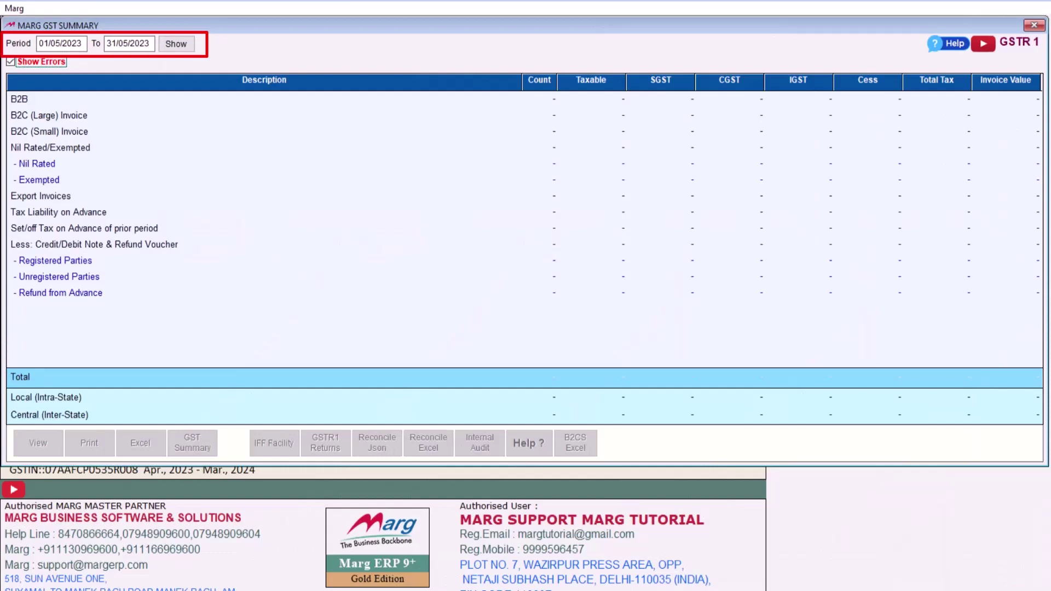
{"action": "left_click", "coordinate": [182, 49]}
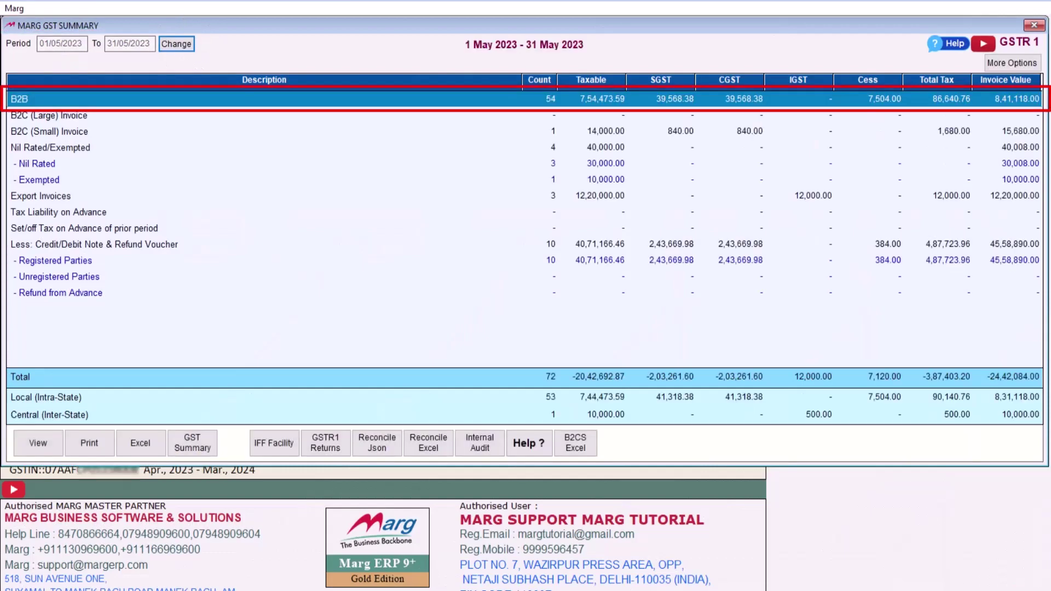
{"action": "key", "text": "Return"}
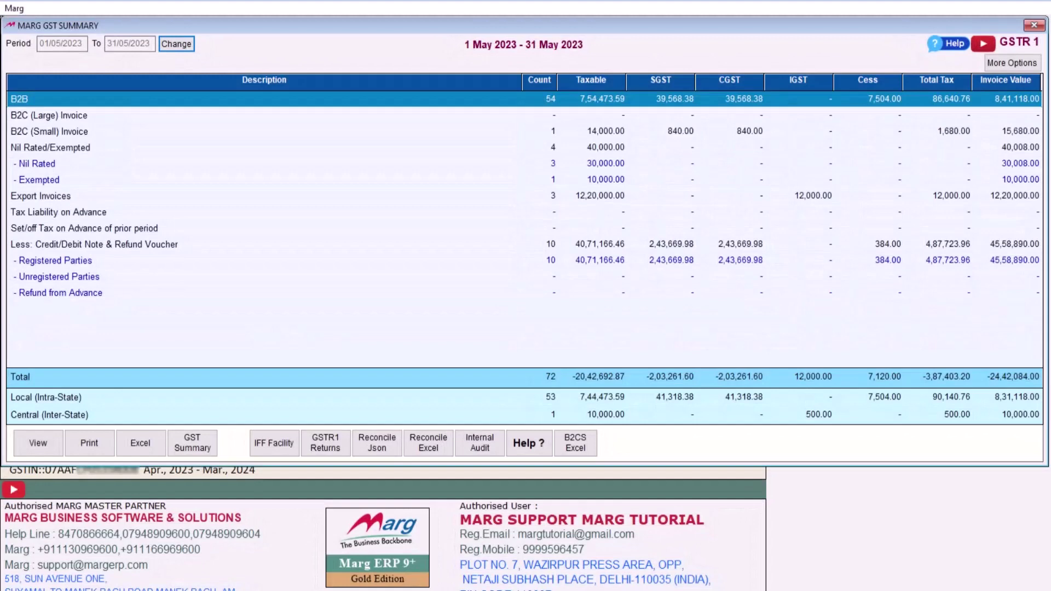
Generate the GSTR-1 return in GSTN Excel Template format.
{"action": "left_click", "coordinate": [326, 440]}
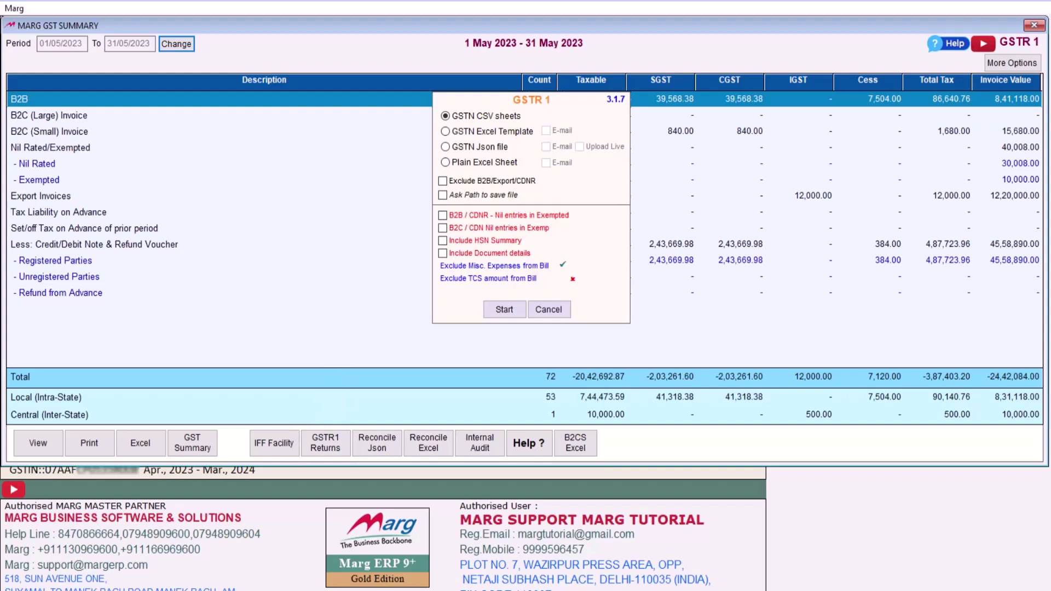
{"action": "left_click", "coordinate": [445, 132]}
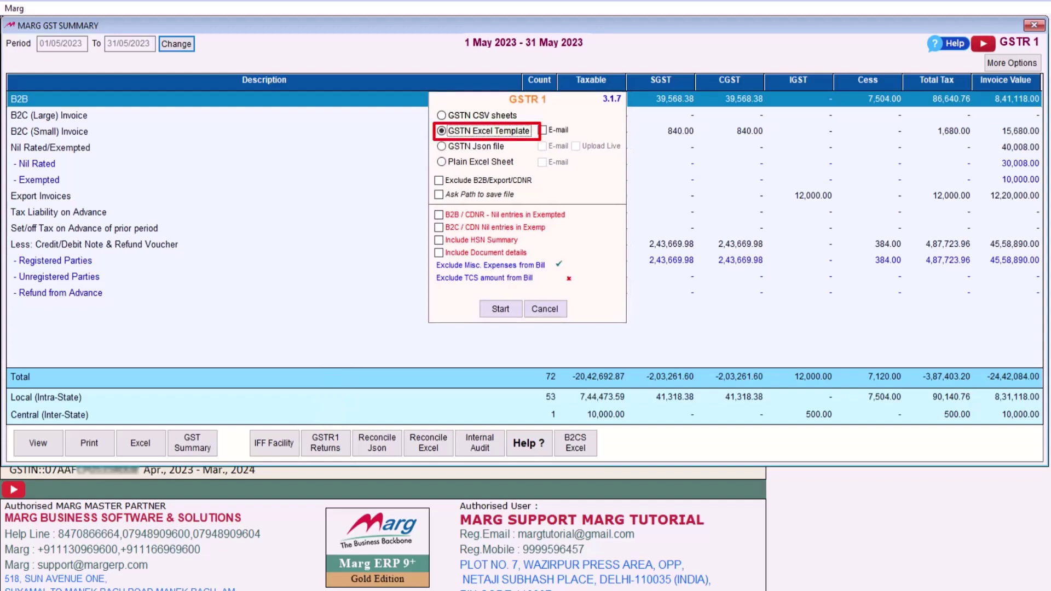
{"action": "left_click", "coordinate": [511, 311]}
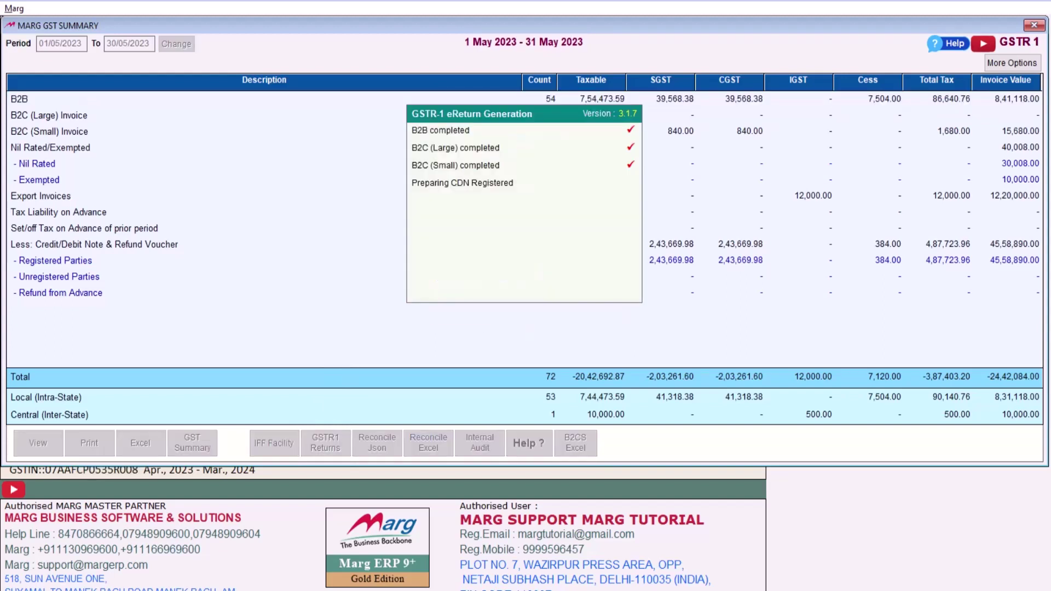